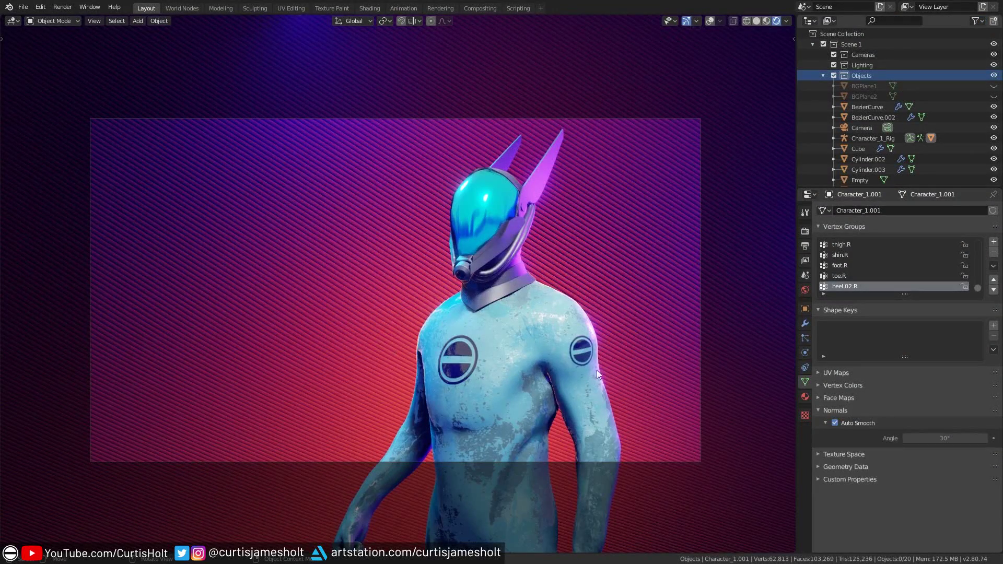
Show the viewport overlays and try an orange color on the blue area light shining on the backdrop
middle_click_drag(682, 372, 692, 352, "ctrl")
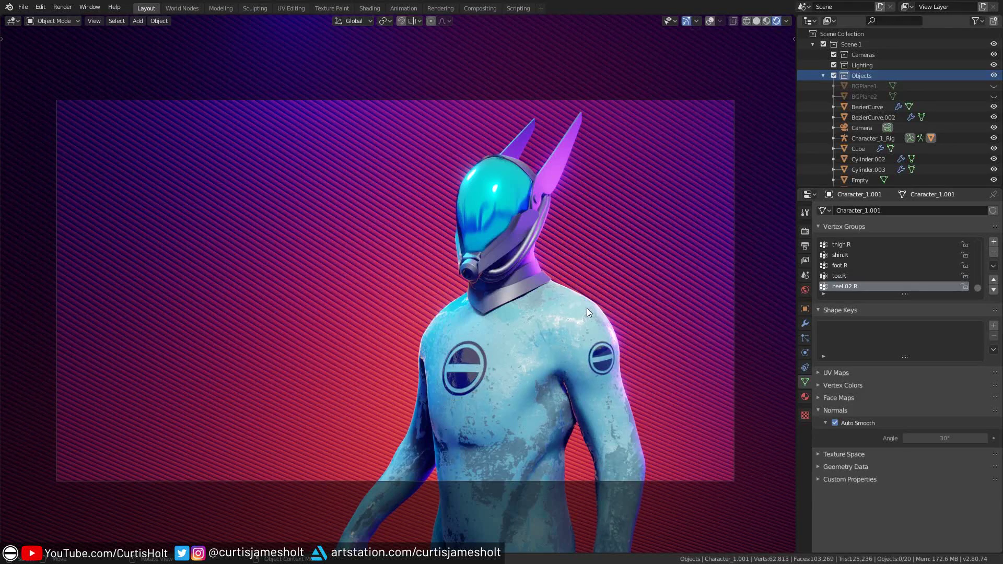
key("shift+alt+z")
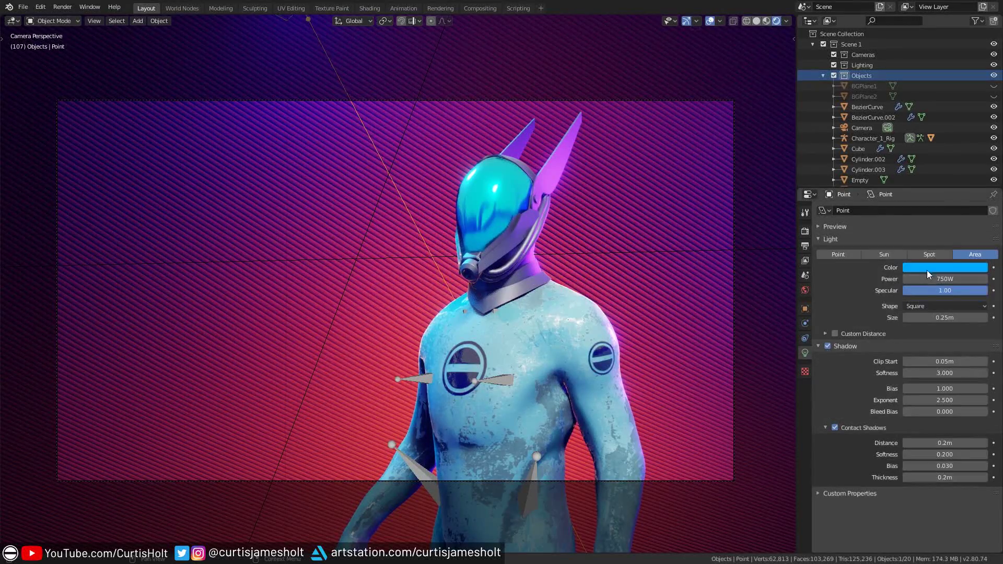
left_click(944, 267)
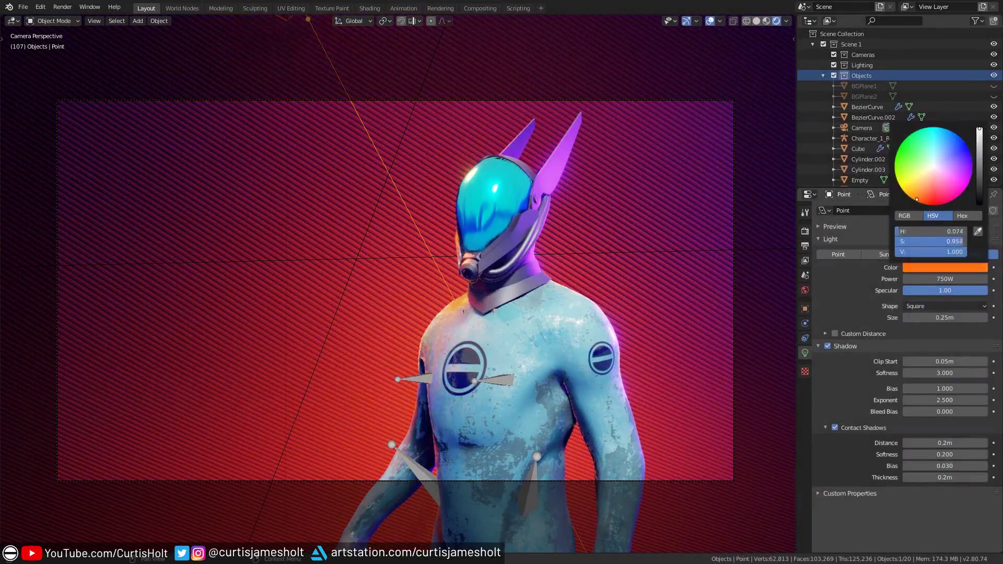
left_click_drag(924, 183, 918, 189)
Try other colors on the purple Point.002 area light
left_click(668, 252)
left_click(920, 271)
left_click(895, 159)
left_click(965, 141)
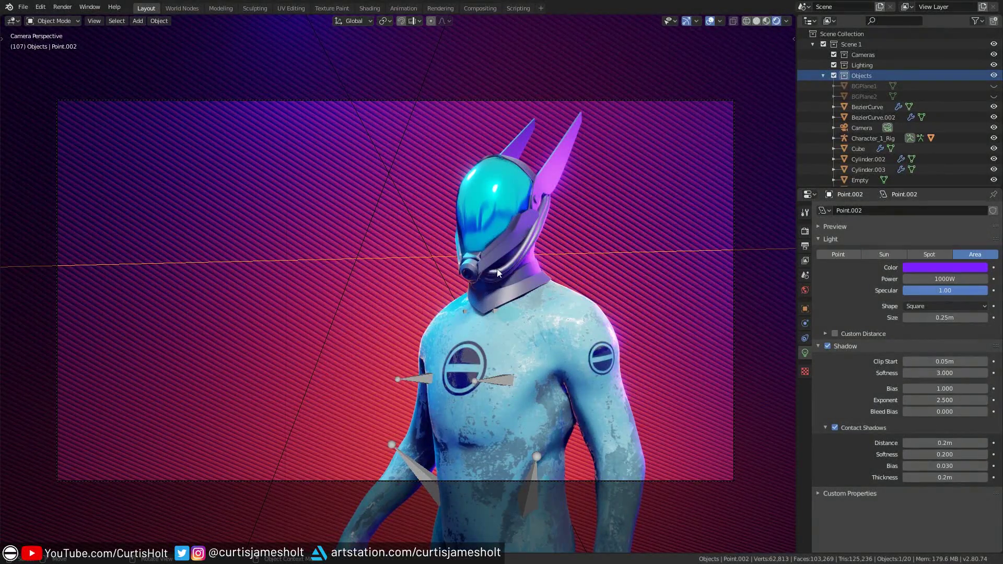
Check the Eevee shadow settings for the Soft Shadows option and return to the light's properties
left_click(804, 231)
left_click(834, 340)
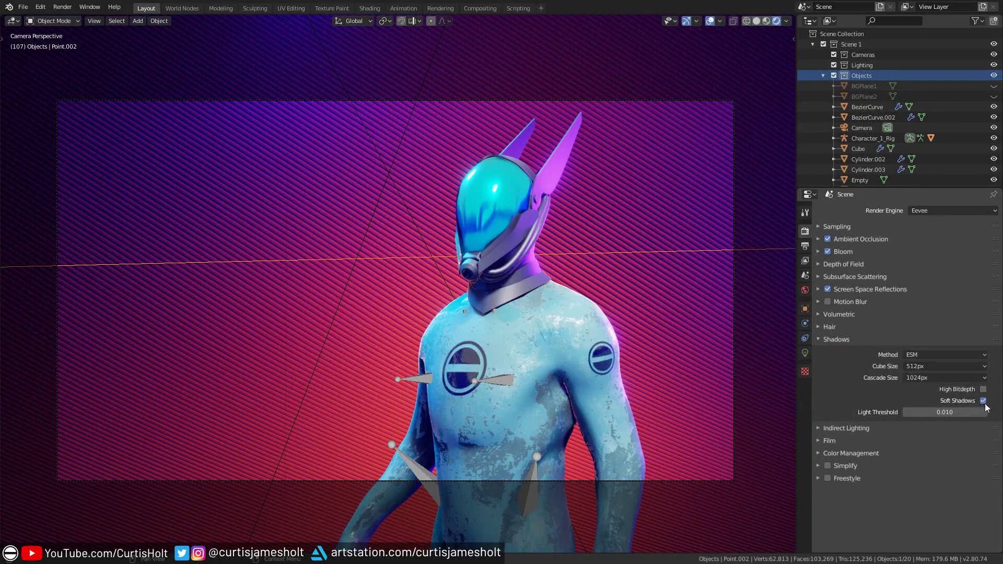
left_click(805, 353)
Select the orange Point.003 light behind the character, check its placement outside the camera view, and adjust its color
left_click(522, 329)
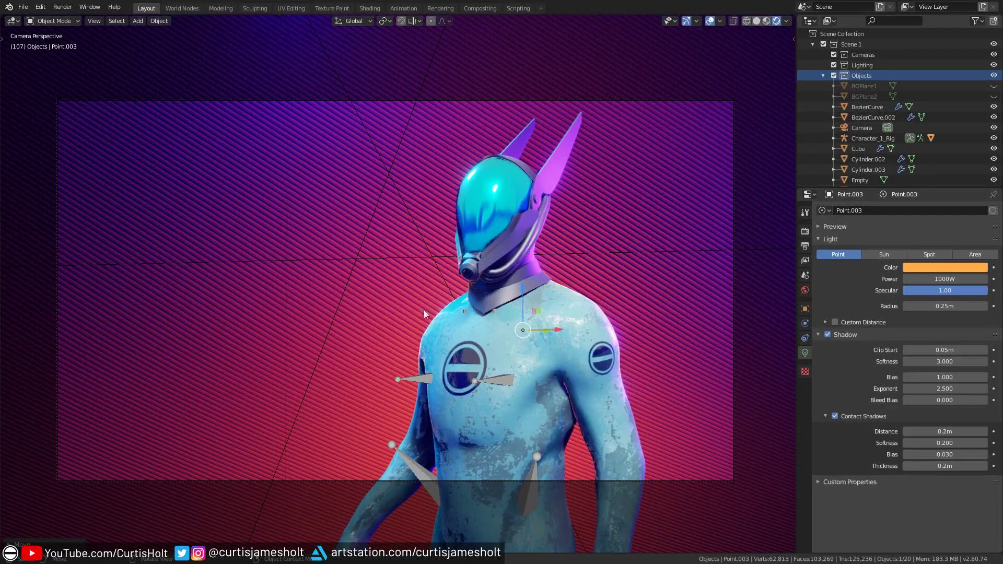
key("KP_0")
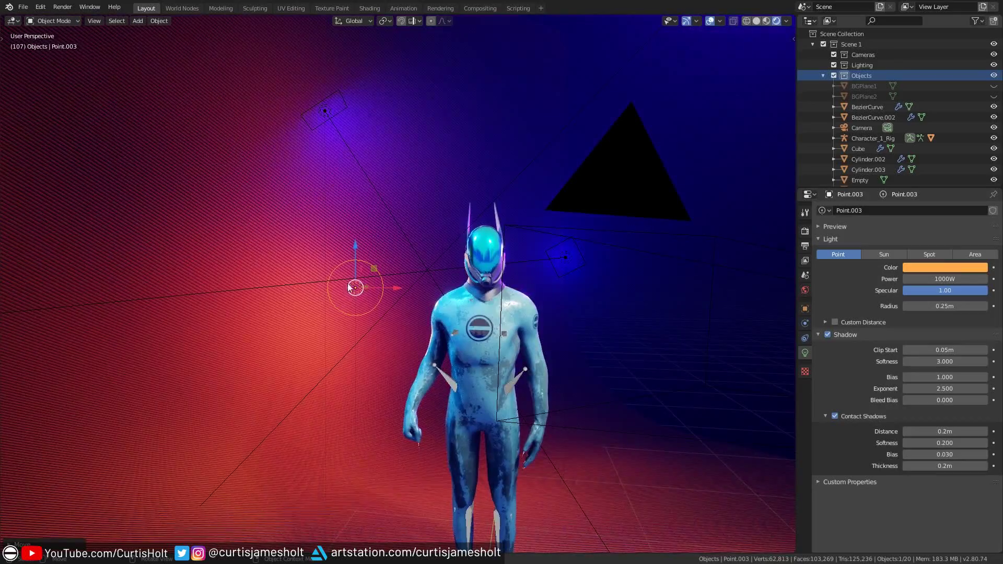
key("KP_0")
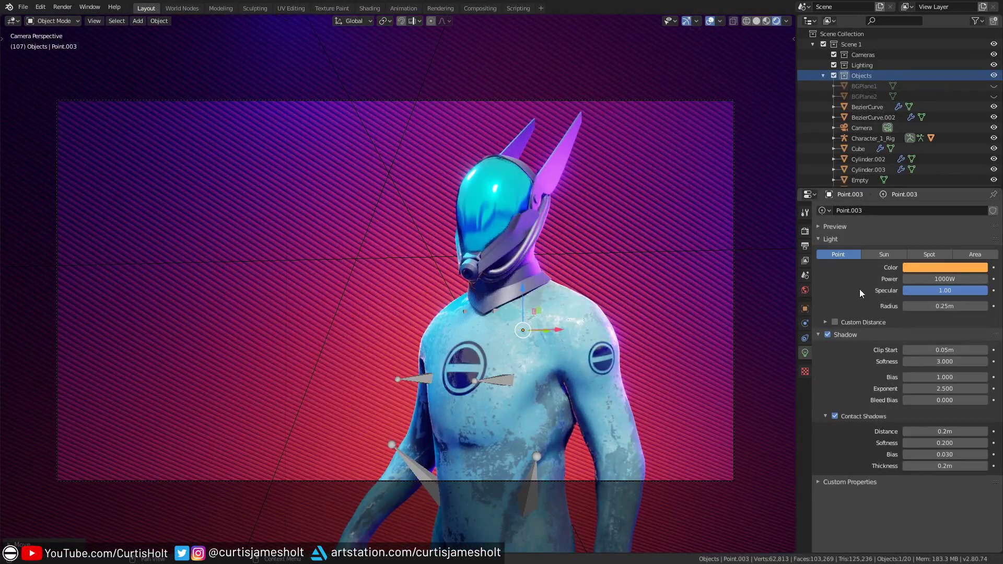
left_click(928, 268)
mouse_move(936, 196)
left_mouse_down()
mouse_move(940, 137)
mouse_move(902, 142)
mouse_move(931, 197)
mouse_move(960, 156)
mouse_move(947, 157)
mouse_move(946, 180)
left_mouse_up()
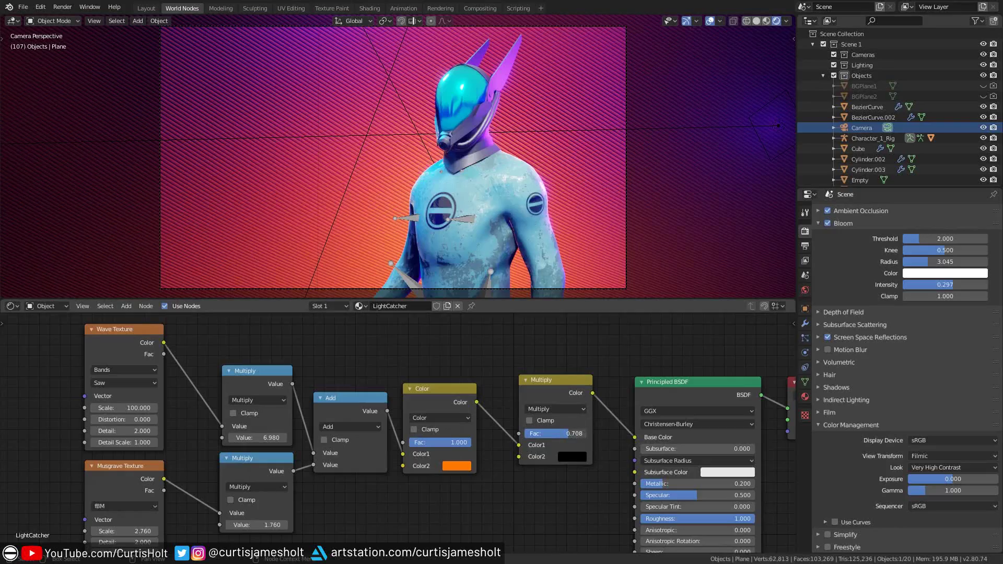
Set the LightCatcher color Multiply node's factor to 0.775, and undo a trial value of 3.260 on the Musgrave Multiply node
mouse_move(555, 434)
left_mouse_down()
mouse_move(545, 433)
mouse_move(563, 433)
left_mouse_up()
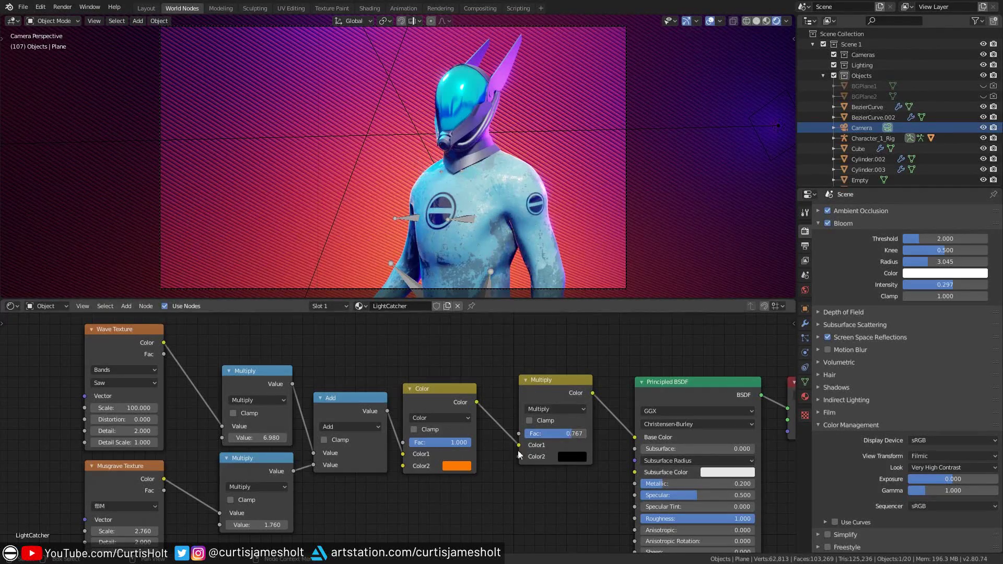
mouse_move(568, 435)
left_mouse_down()
mouse_move(548, 435)
mouse_move(601, 435)
mouse_move(569, 436)
left_mouse_up()
left_click_drag(243, 525, 298, 524)
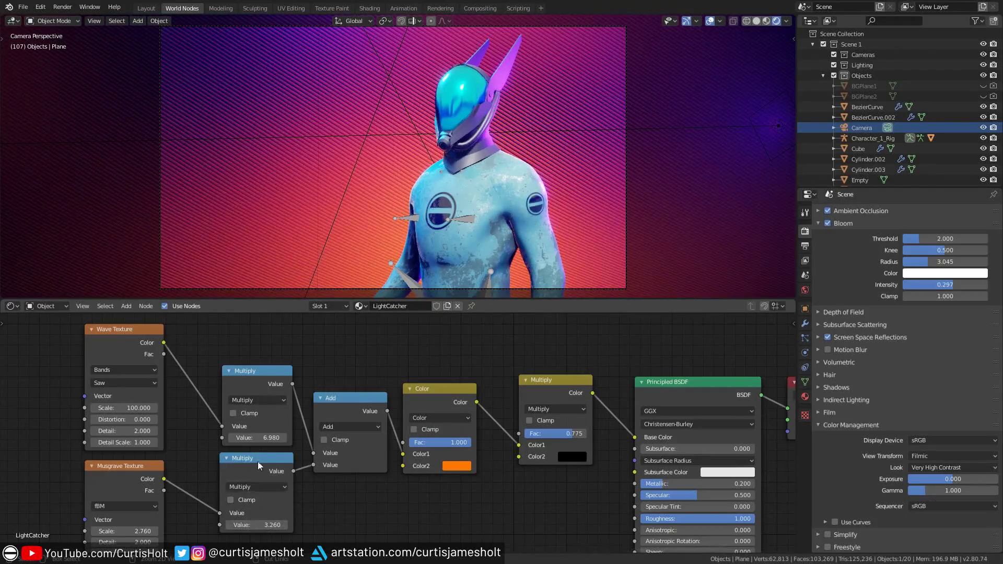
key("ctrl+z")
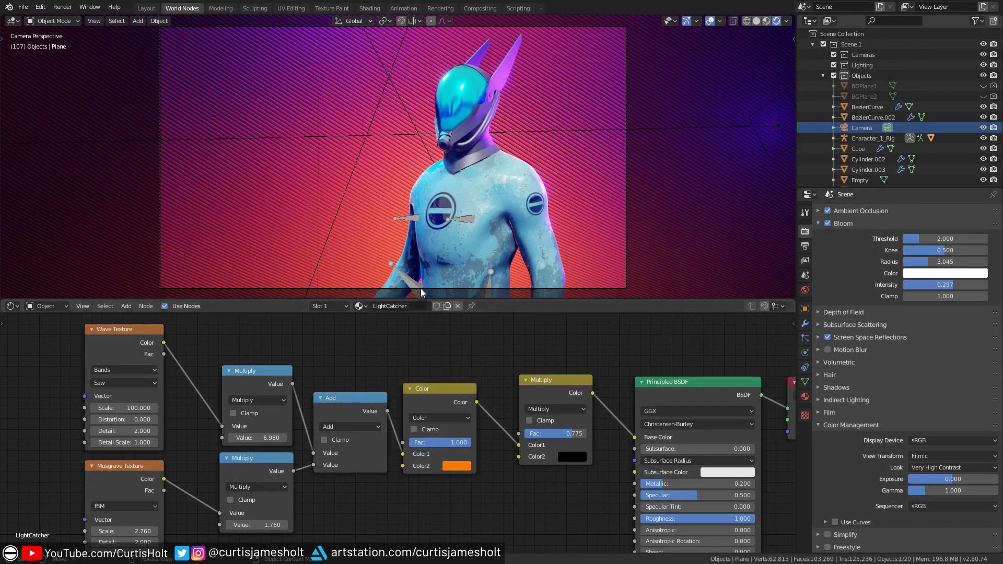
Expand the BaseColor image node in the character's BodyPrincipled material and inspect the helmet's shading up close
left_click(458, 233)
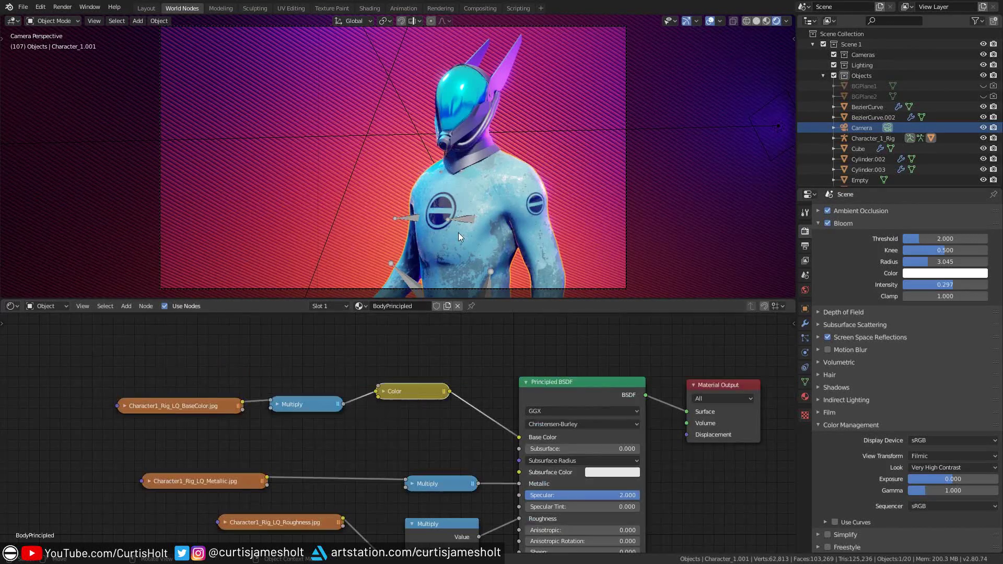
left_click(125, 406)
middle_click_drag(125, 408, 294, 406)
scroll(293, 406, "up", 2)
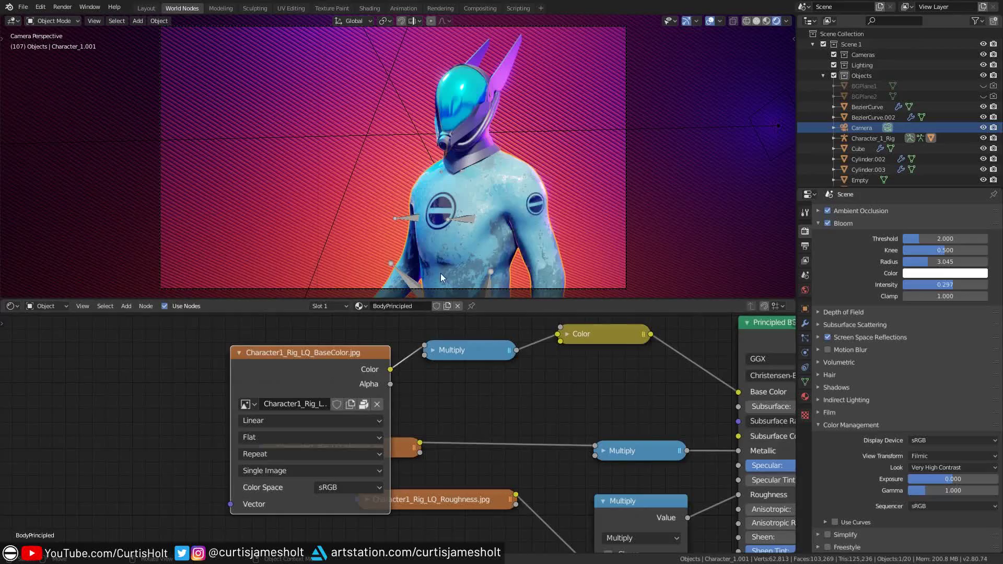
scroll(472, 153, "up", 6)
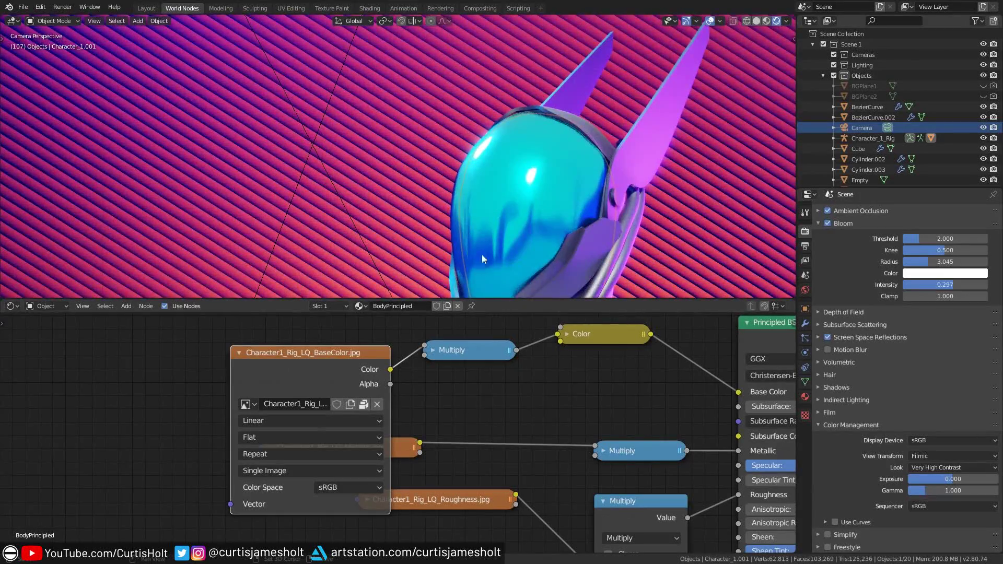
middle_click_drag(482, 253, 483, 196, "shift")
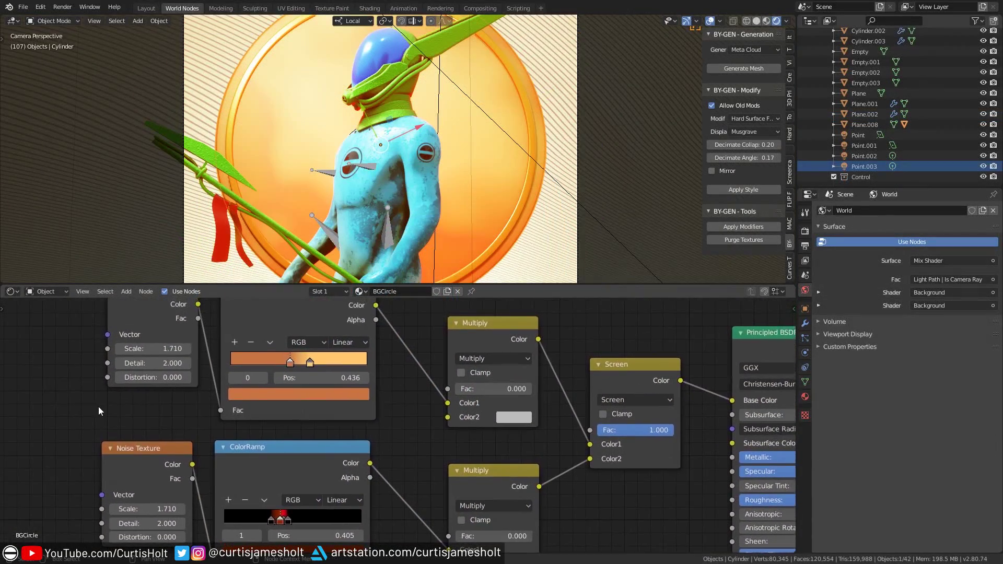
Darken the brown-orange stop of the BGCircle material's upper ColorRamp to a color value of 0.534
scroll(100, 411, "down", 1)
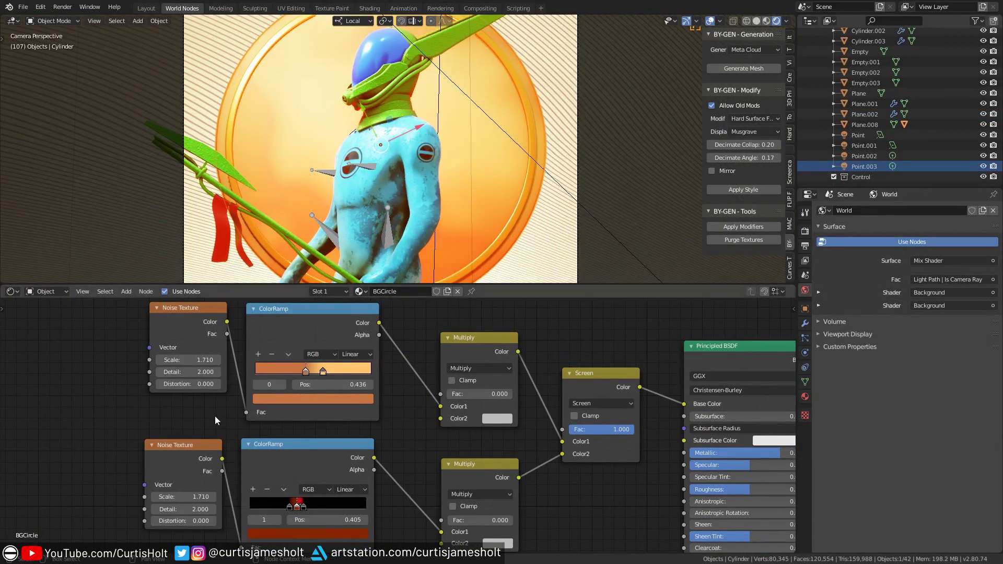
left_click(307, 400)
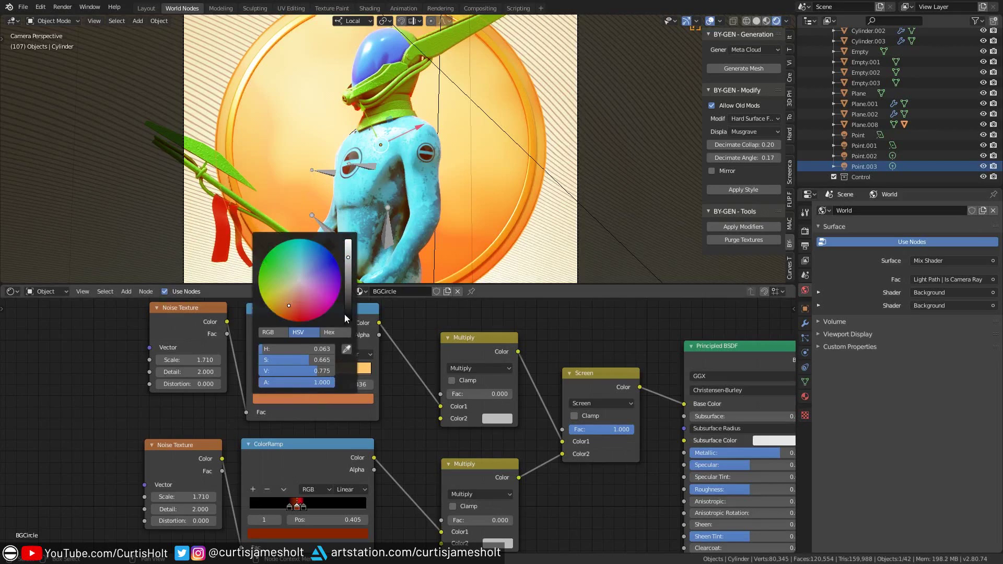
mouse_move(348, 263)
left_mouse_down()
mouse_move(348, 282)
mouse_move(348, 274)
left_mouse_up()
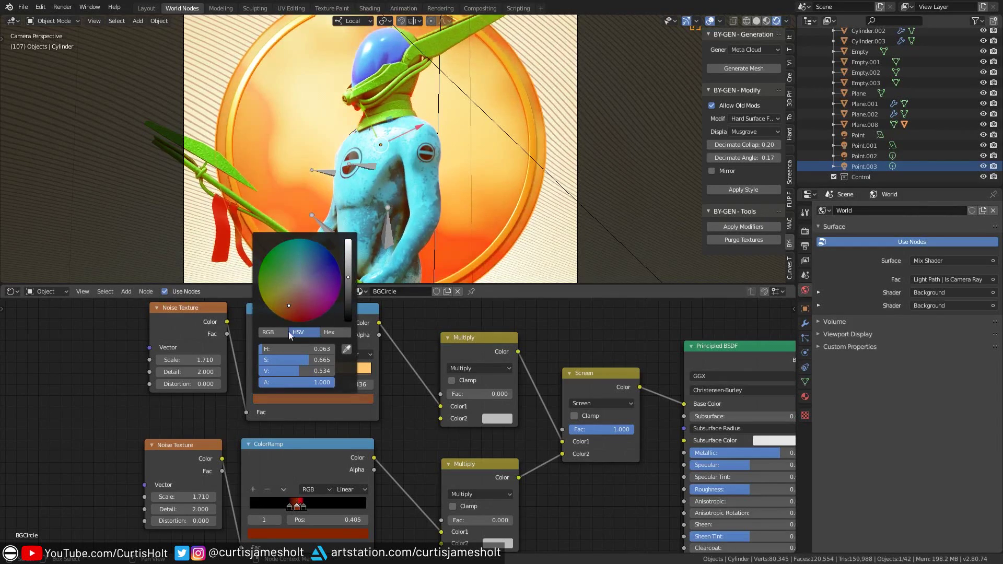
Shift the last stop of the BGCircle material's lower ColorRamp slightly and try a saturated red-magenta color on it
middle_click_drag(160, 426, 165, 393)
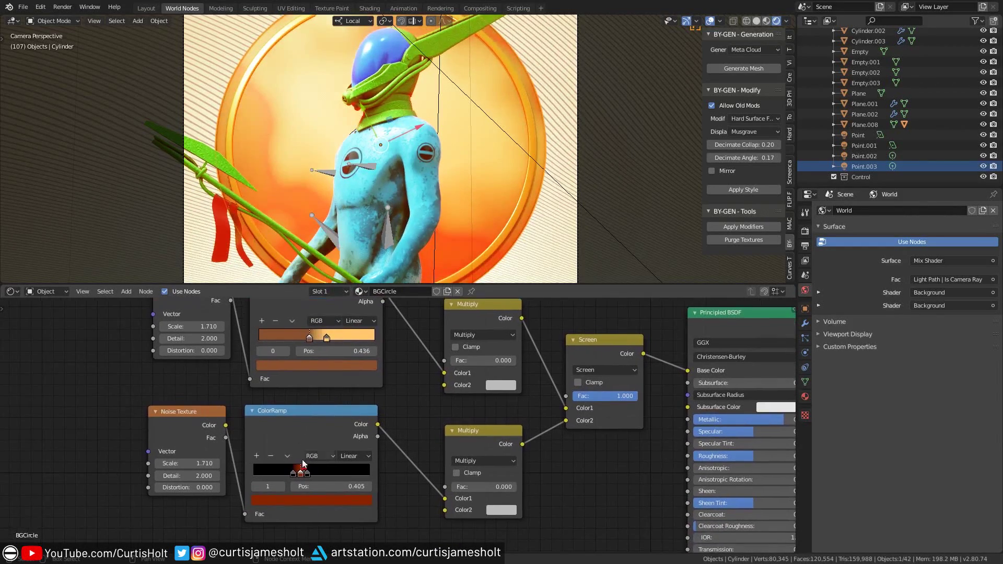
left_click_drag(307, 472, 304, 472)
left_click(305, 499)
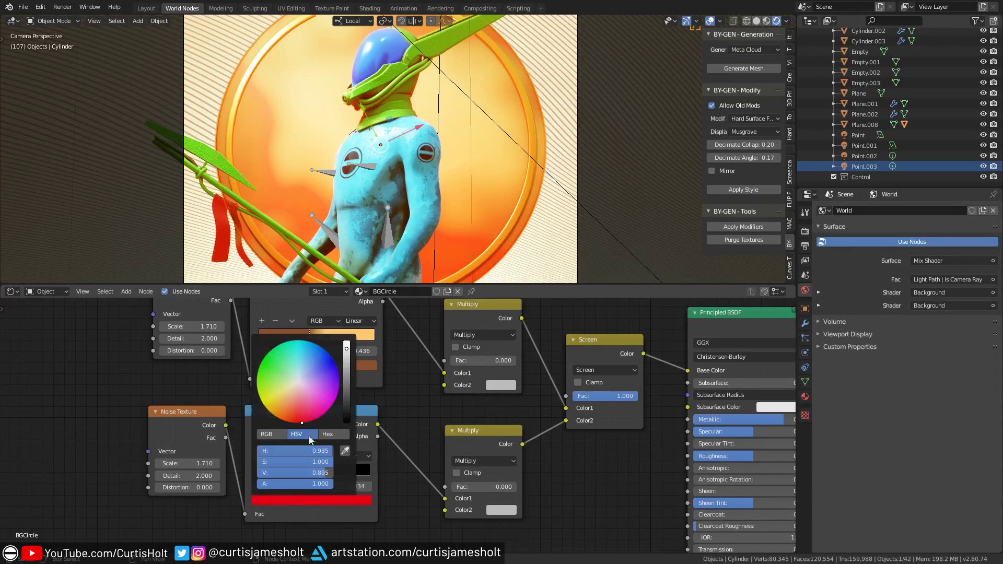
left_click_drag(305, 418, 323, 404)
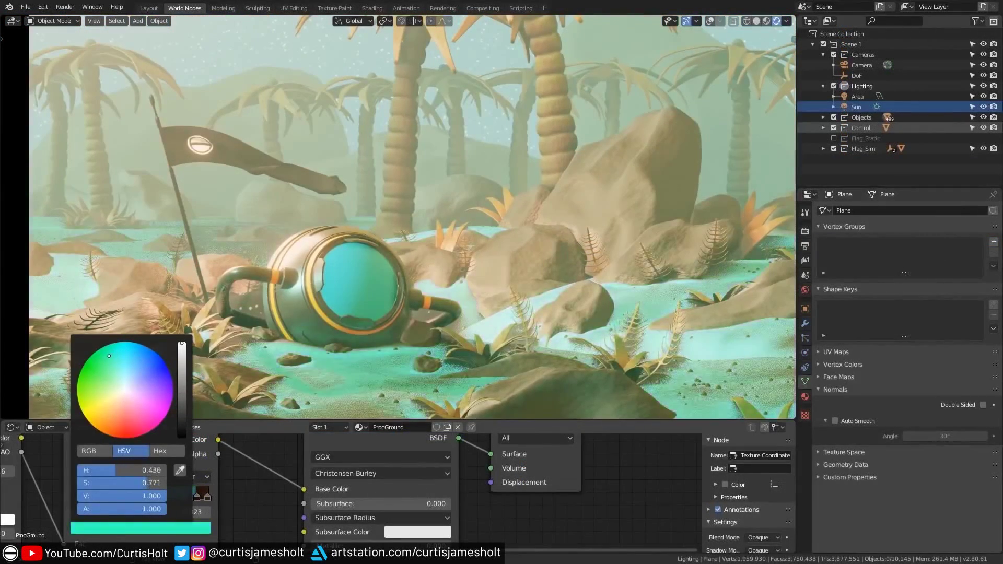
Try new hues on the ColorRamp stops of the ProcGround, _PBR_Green and BodyPrincipled materials
mouse_move(109, 355)
left_mouse_down()
mouse_move(93, 379)
mouse_move(96, 400)
mouse_move(115, 416)
left_mouse_up()
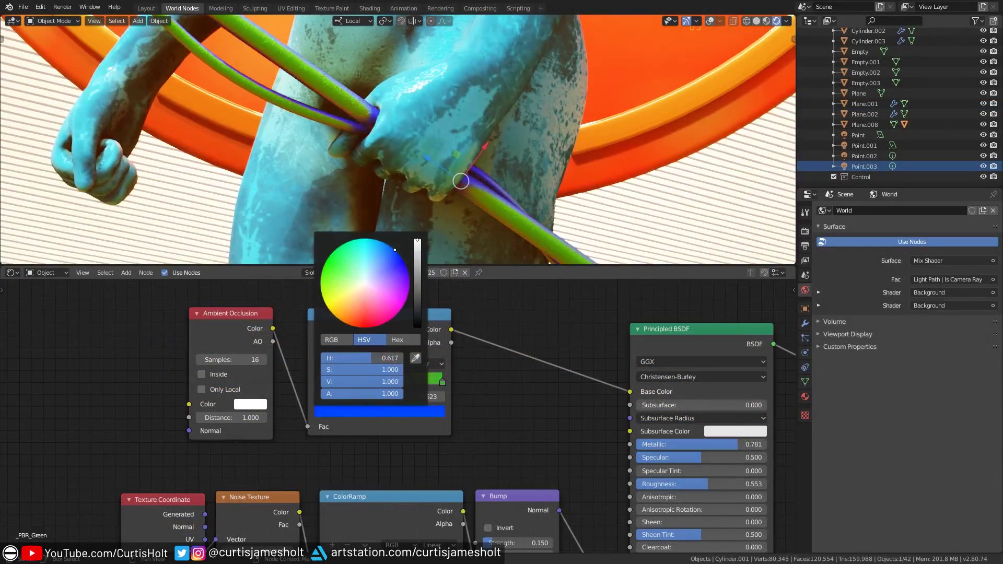
mouse_move(389, 272)
left_mouse_down()
mouse_move(380, 298)
mouse_move(386, 282)
mouse_move(375, 262)
left_mouse_up()
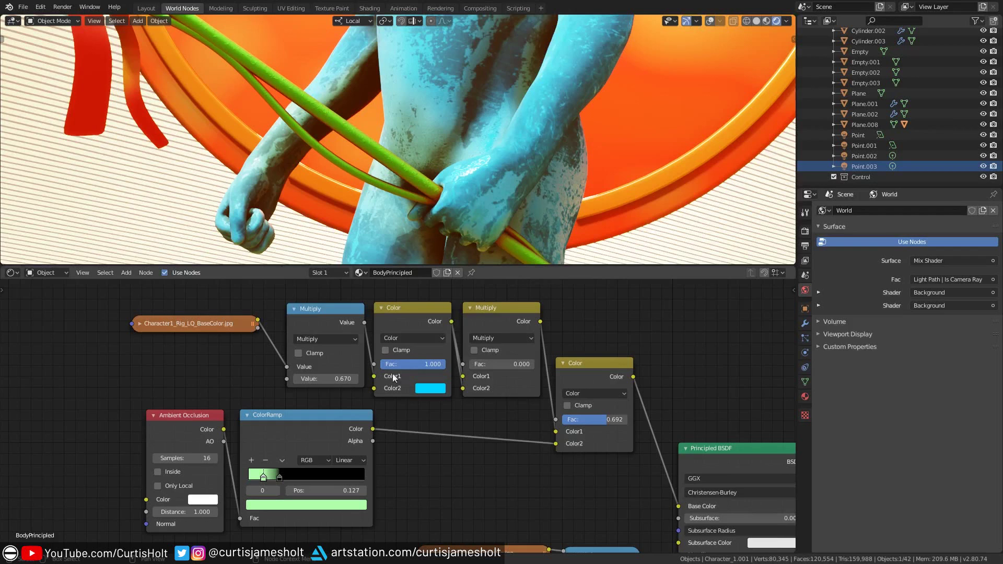
left_click(278, 504)
mouse_move(288, 408)
left_mouse_down()
mouse_move(273, 422)
mouse_move(316, 420)
mouse_move(257, 366)
mouse_move(255, 404)
left_mouse_up()
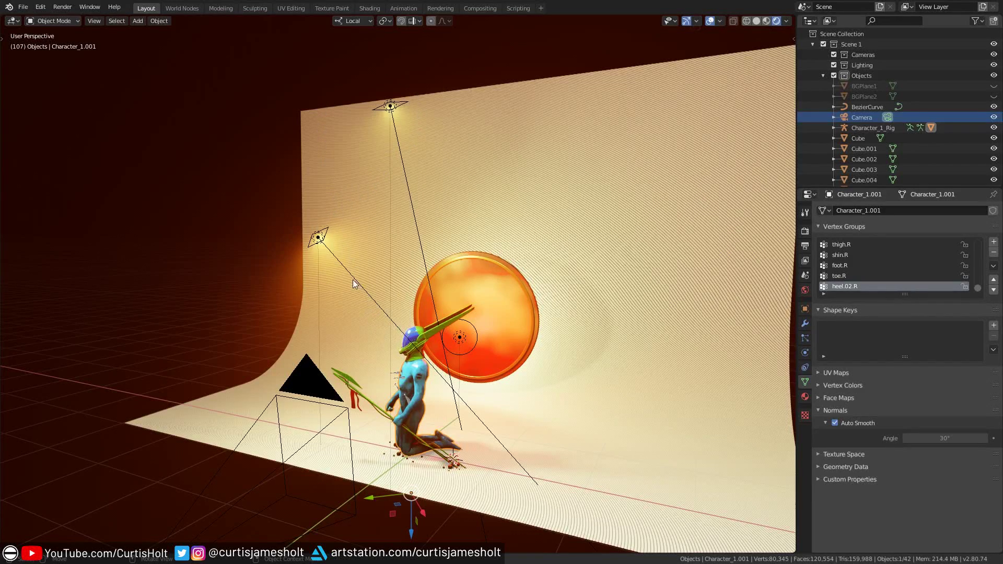
Look over the scene's lighting setup and adjust a point on the saturation curve of the compositor's Hue Correct node
middle_click_drag(368, 406, 337, 378)
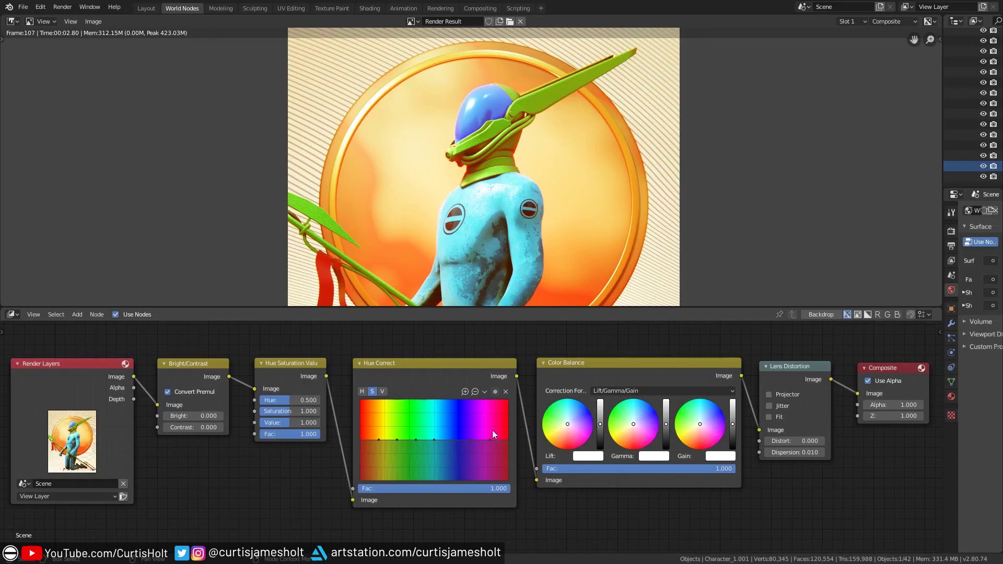
mouse_move(431, 437)
left_mouse_down()
mouse_move(431, 470)
mouse_move(434, 439)
left_mouse_up()
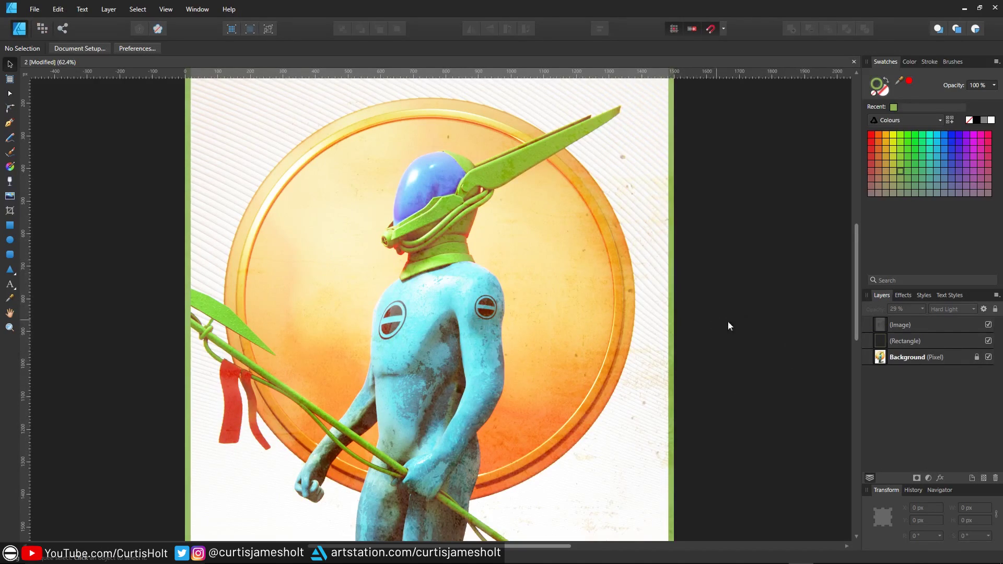
In Affinity Designer, select the overlay image layer, review its Hard Light blend mode and adjust its opacity
left_click(910, 325)
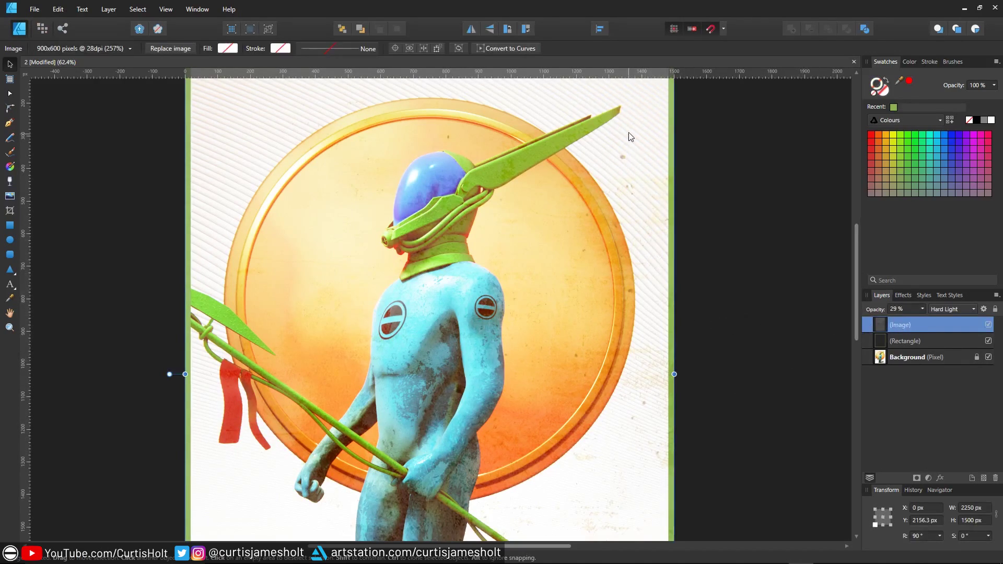
left_click(960, 303)
left_click(961, 306)
left_click(921, 308)
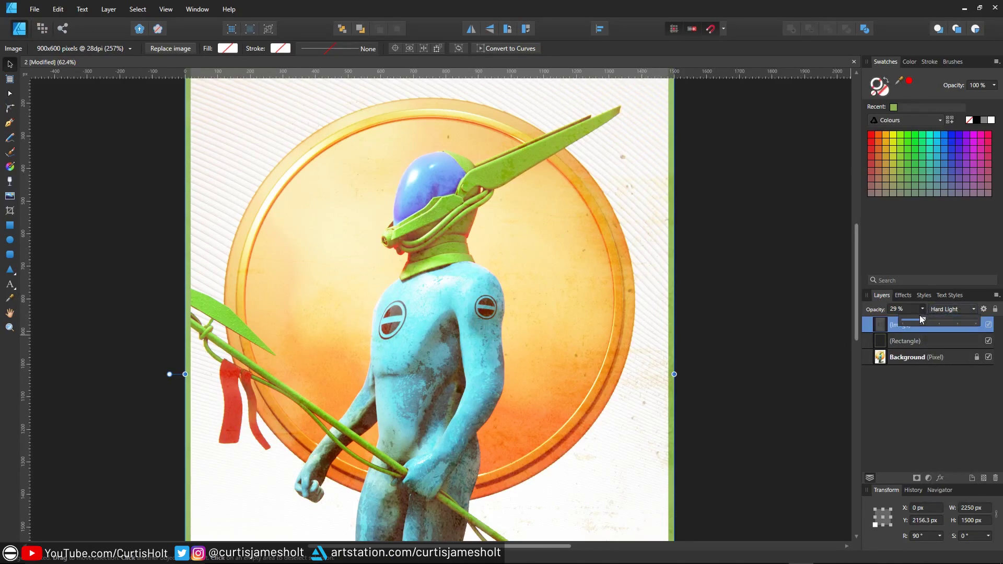
mouse_move(922, 320)
left_mouse_down()
mouse_move(944, 322)
mouse_move(917, 327)
left_mouse_up()
mouse_move(682, 451)
left_mouse_down()
mouse_move(693, 451)
mouse_move(679, 460)
left_mouse_up()
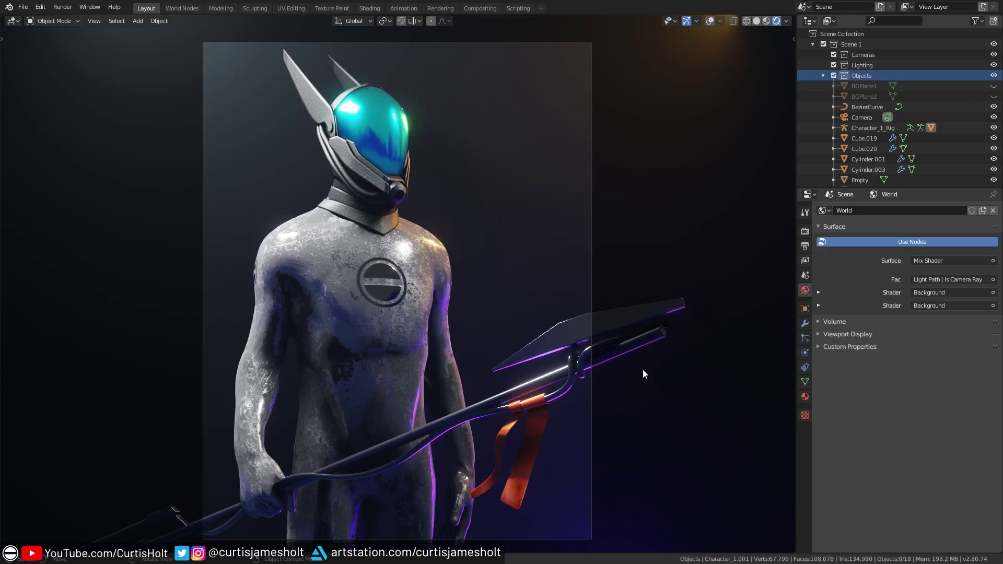
In Blender, examine the dark scene's light placement from outside the camera, then return to a camera view without overlays
key("grave")
left_click(645, 274)
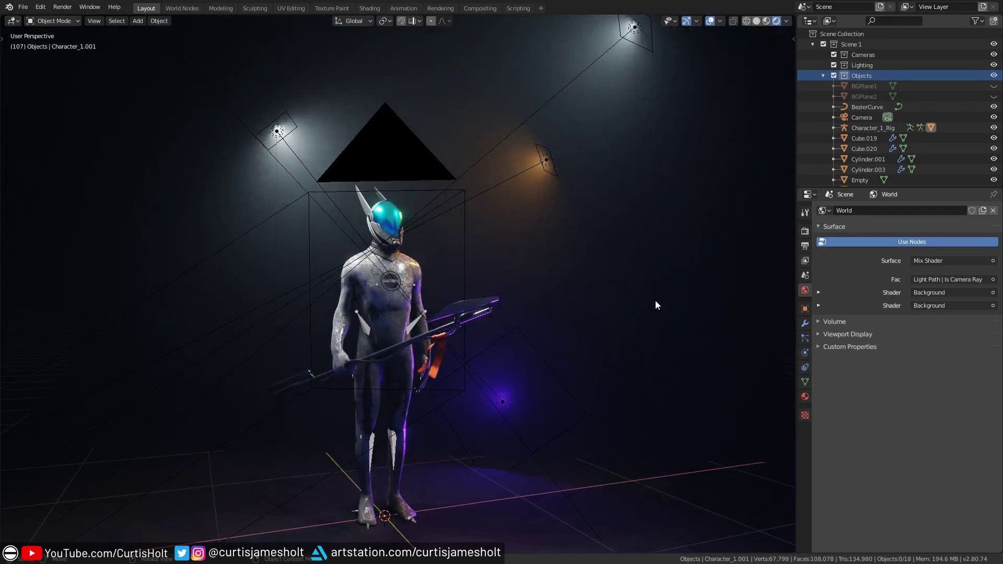
scroll(644, 309, "down", 1)
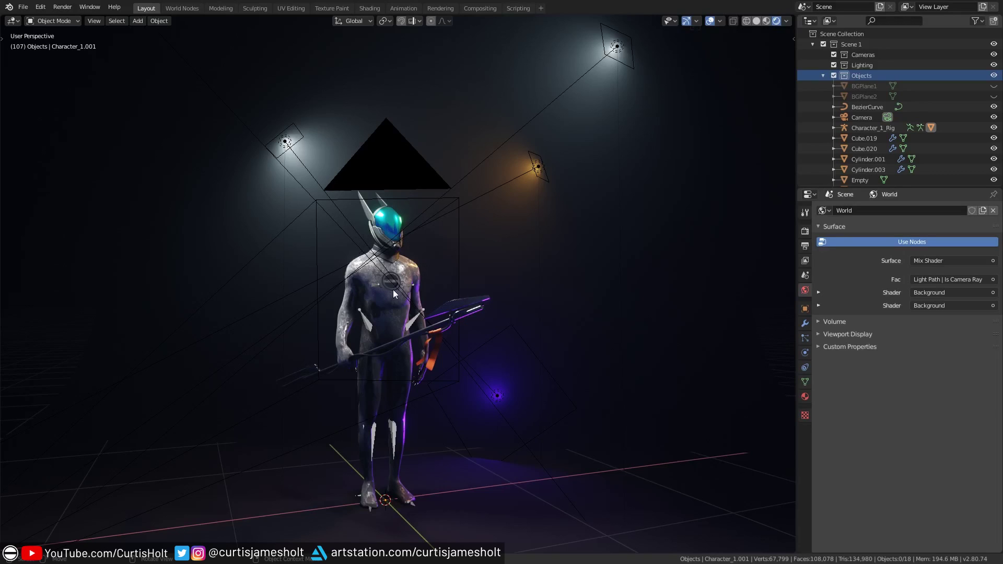
key("KP_0")
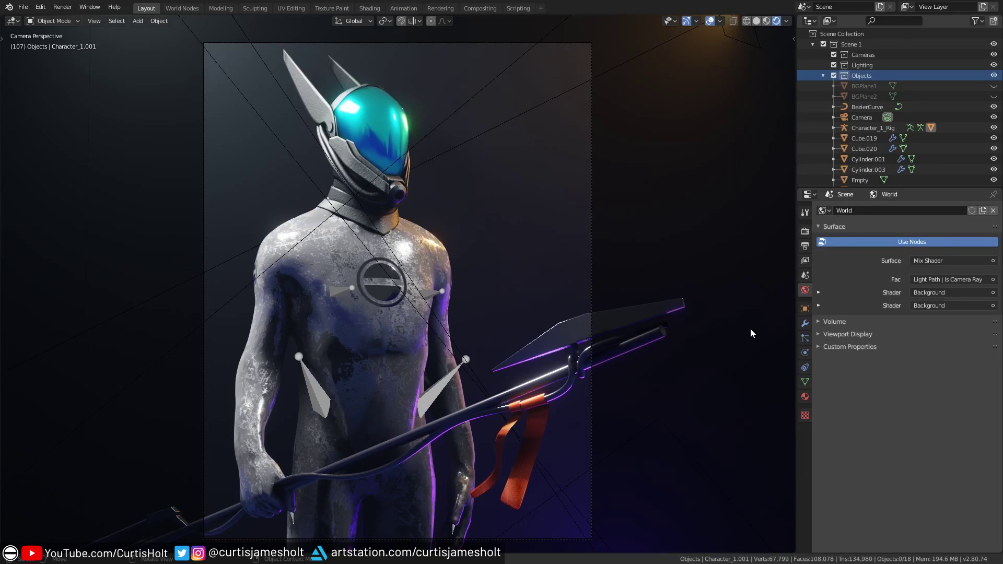
key("shift+alt+z")
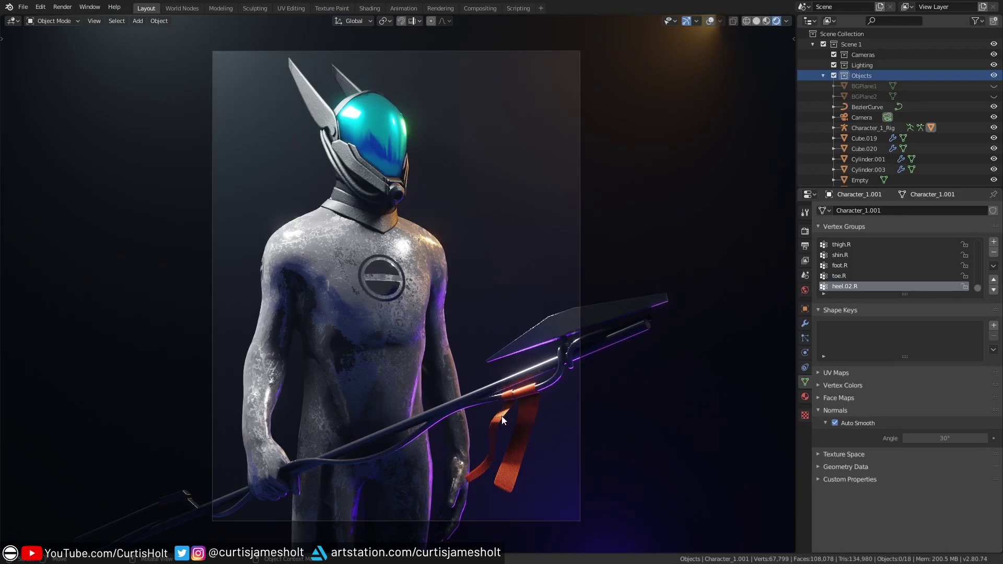
Show the viewport overlays and select the purple Point.002 area light beside the staff
key("z")
left_click(585, 424)
left_click(558, 497)
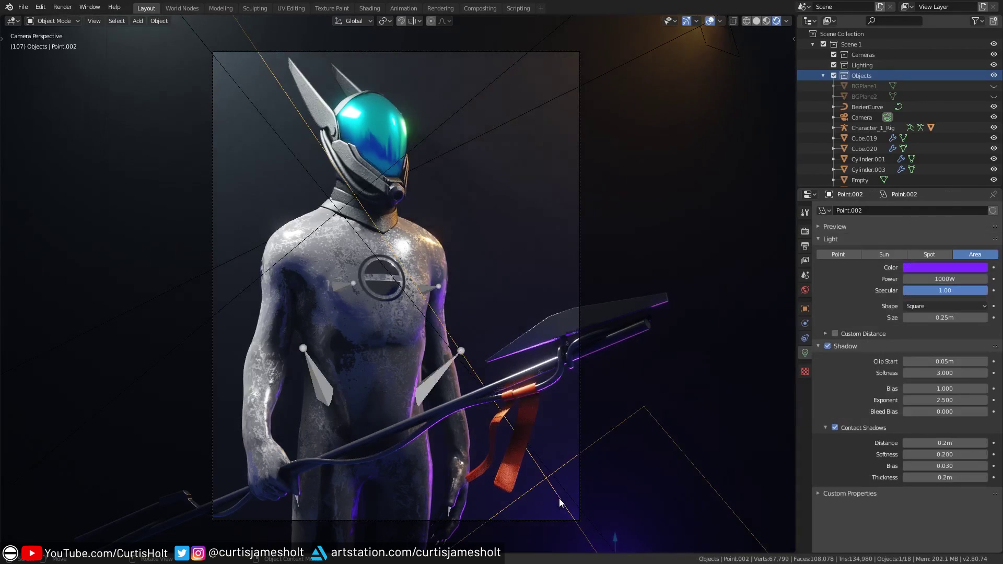
Hide the viewport overlays and try different colors for the purple Point.002 area light
key("z")
left_click(694, 289)
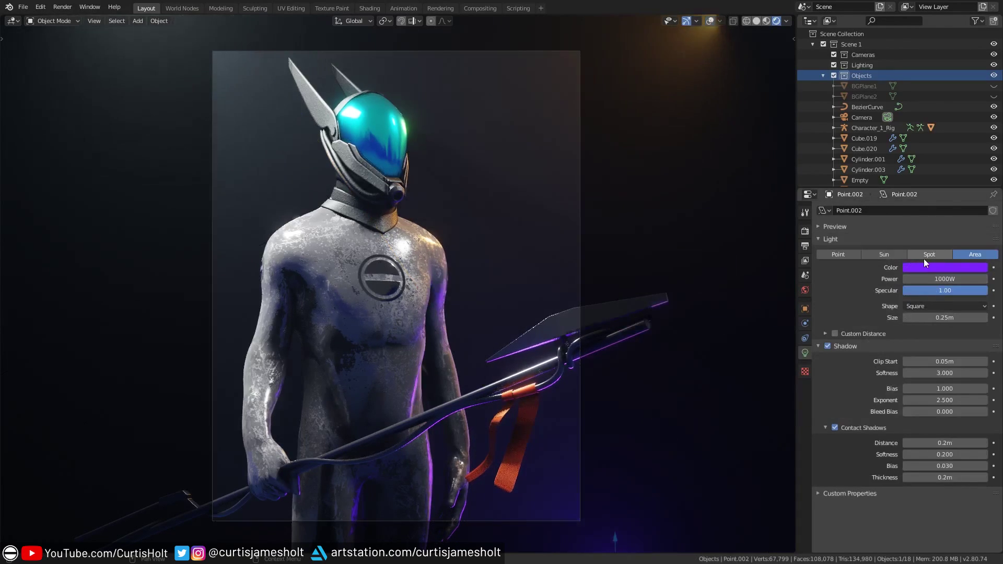
left_click(930, 267)
left_click_drag(956, 194, 900, 147)
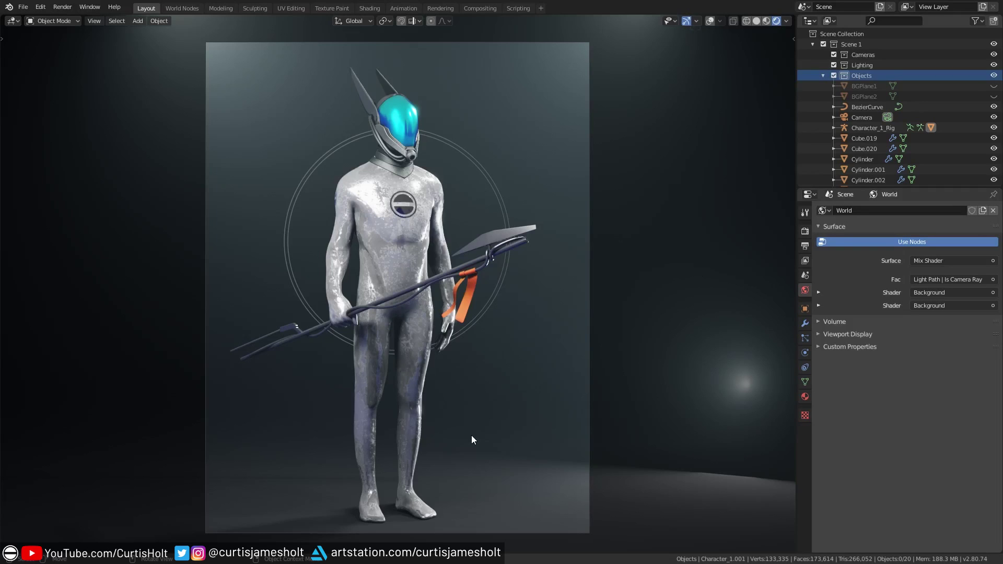
Select the Point.003 light above and behind the character and try moving it closer to the figure with the overlays hidden
key("shift+alt+z")
scroll(509, 312, "down", 3)
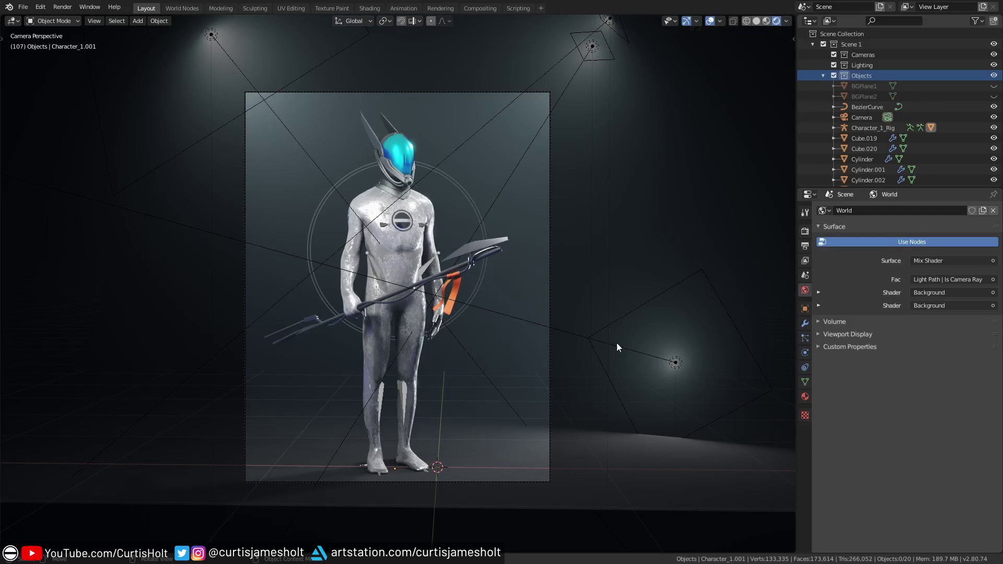
left_click(508, 187)
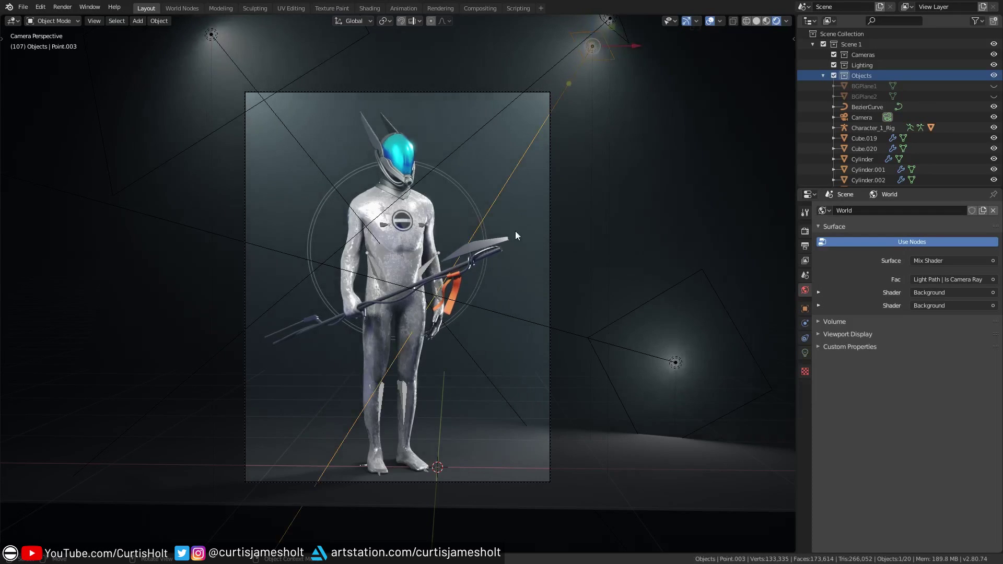
key("z")
left_click(516, 188)
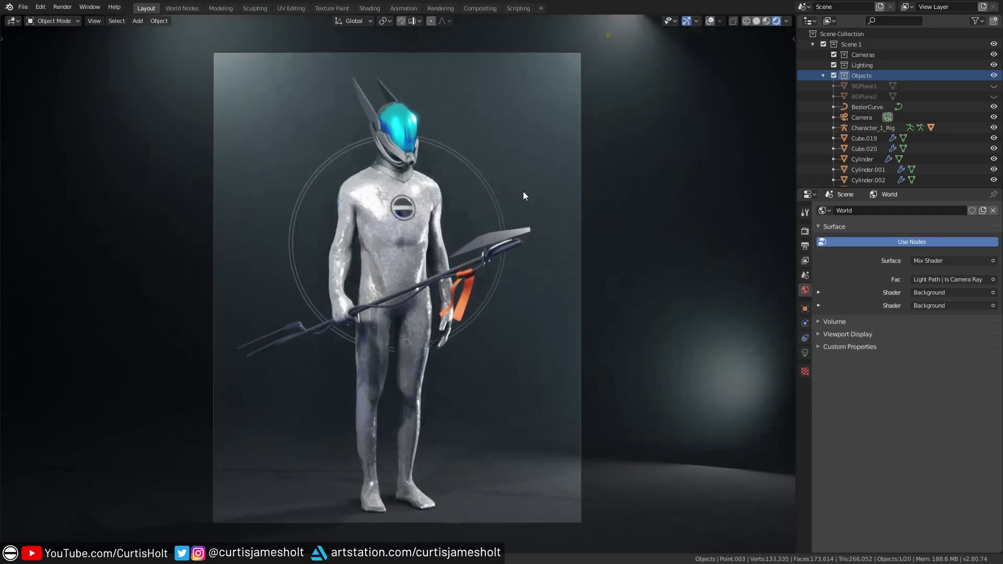
key("g")
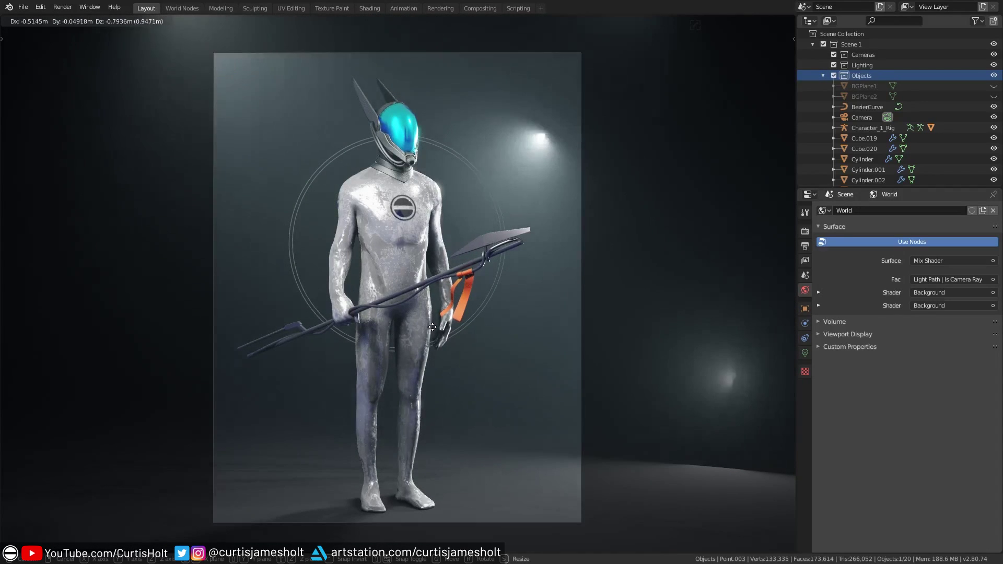
key("Escape")
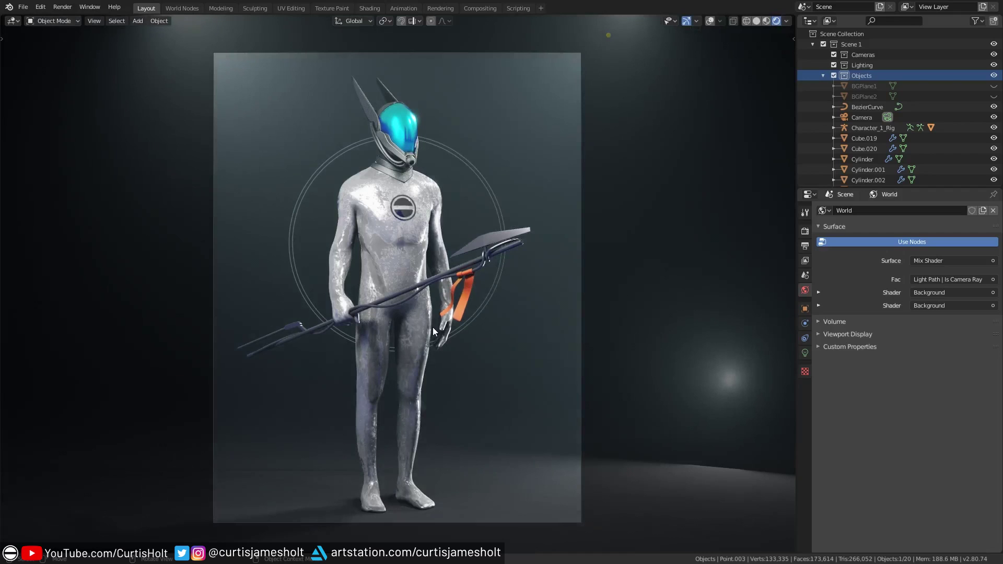